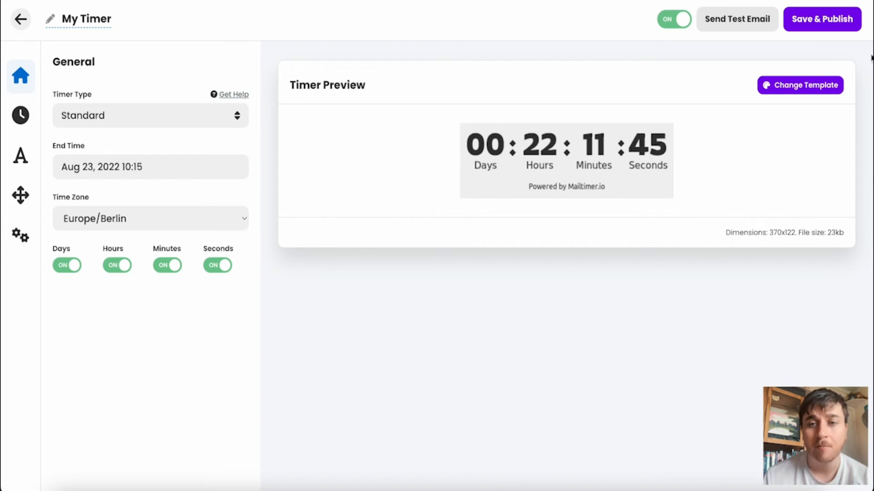
- Try the template with vertical dividers, and switch the timer to the circular template with underlined numbers inside blue rings
click(801, 91)
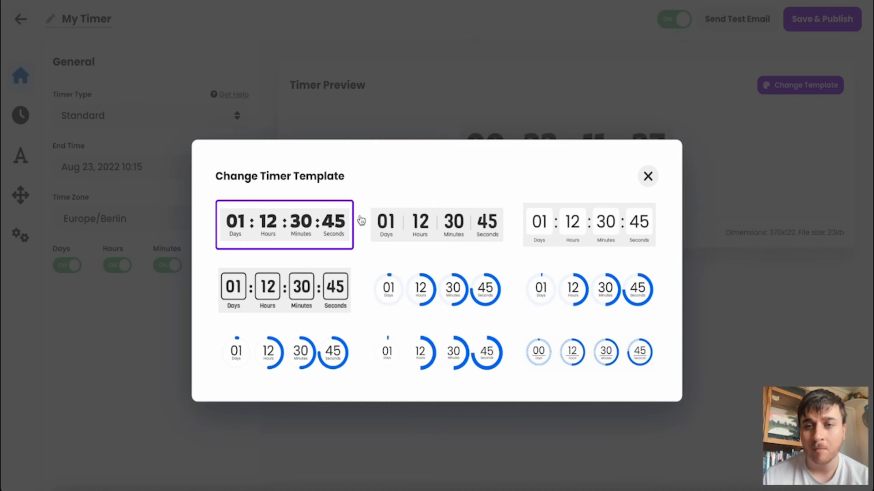
click(453, 223)
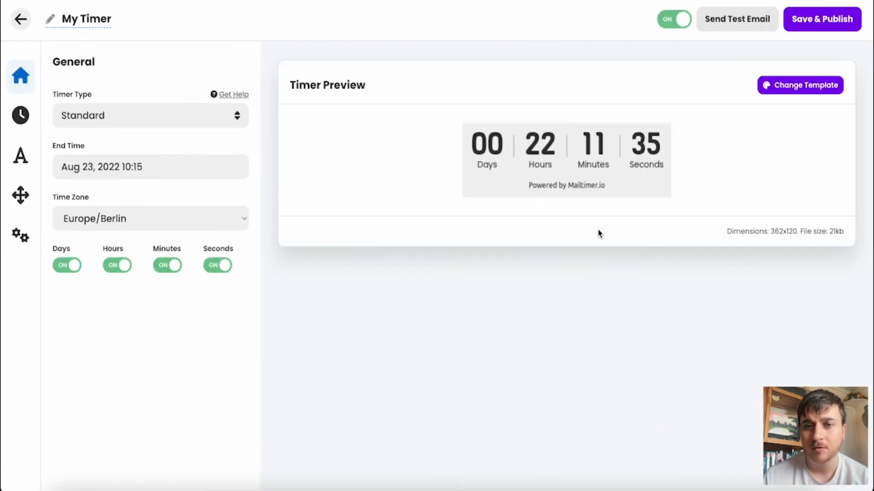
click(795, 85)
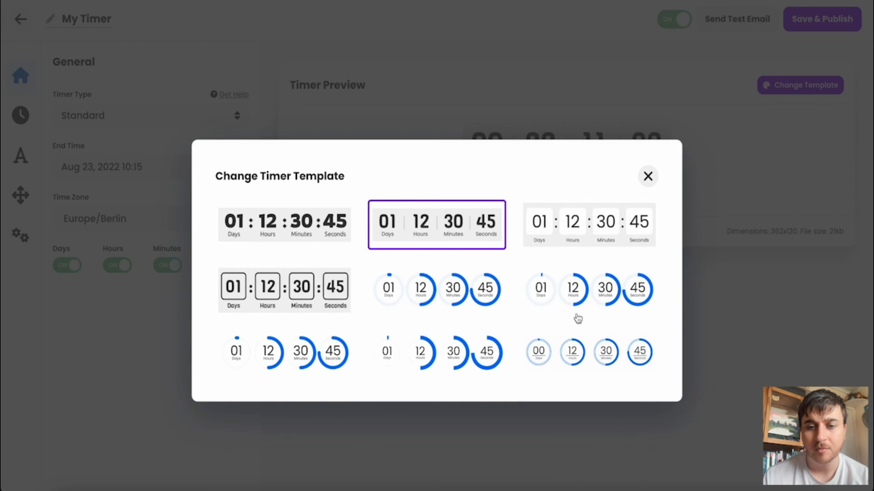
click(582, 360)
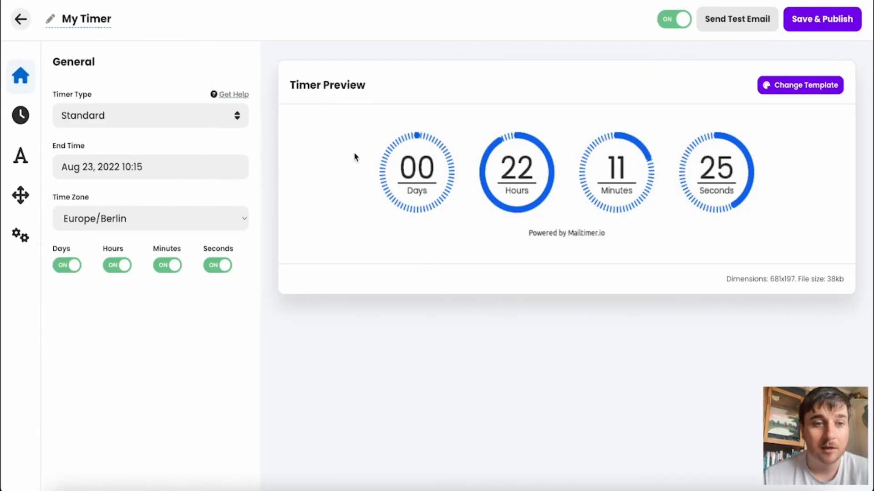
- Review the available timer types and keep the Standard type
click(172, 117)
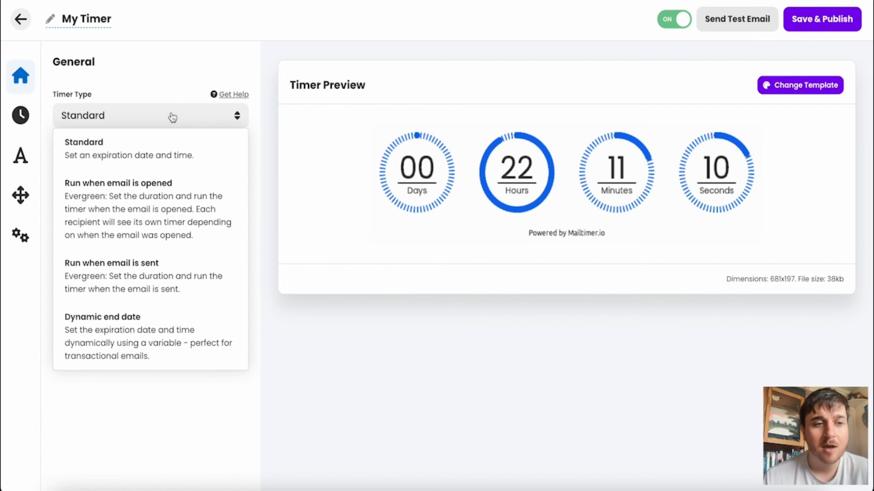
click(173, 117)
click(172, 116)
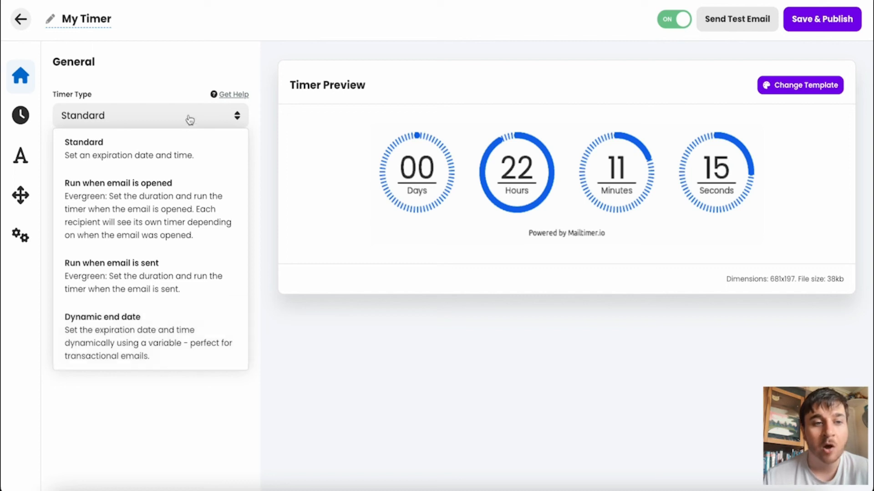
click(184, 150)
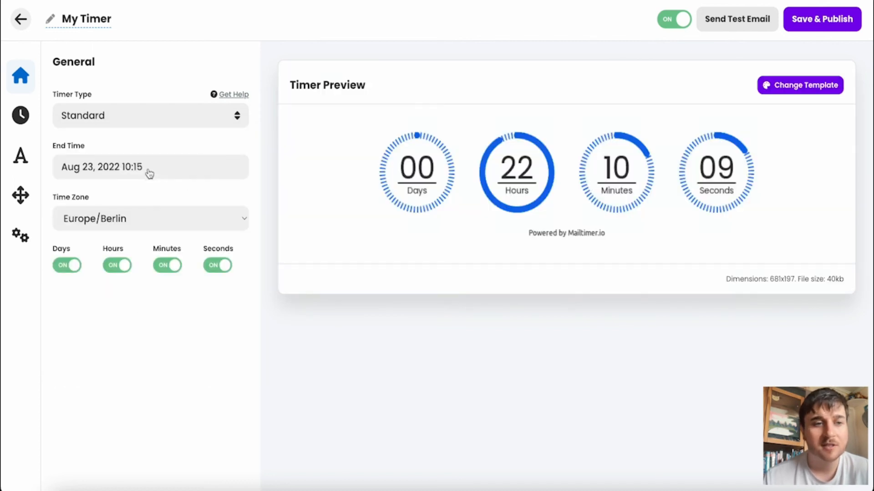
- Set the timer's end time to Aug 26, 2022 13:00 and its time zone to Europe/London
click(150, 174)
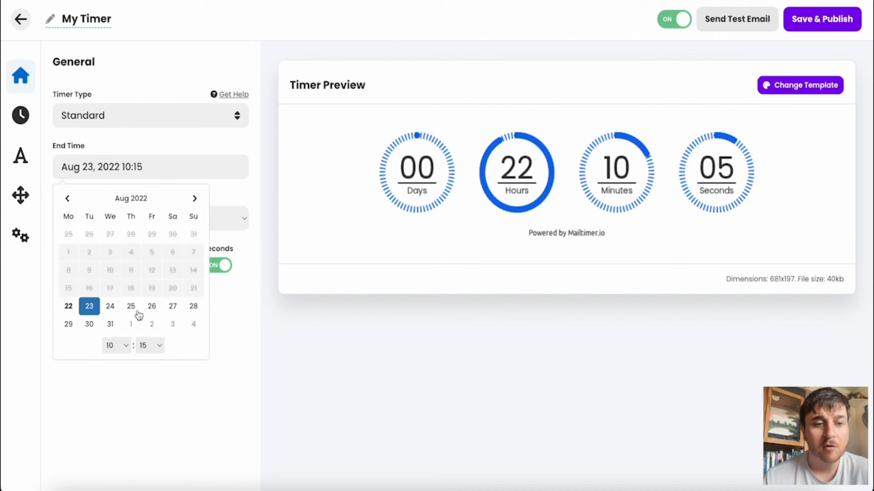
click(152, 307)
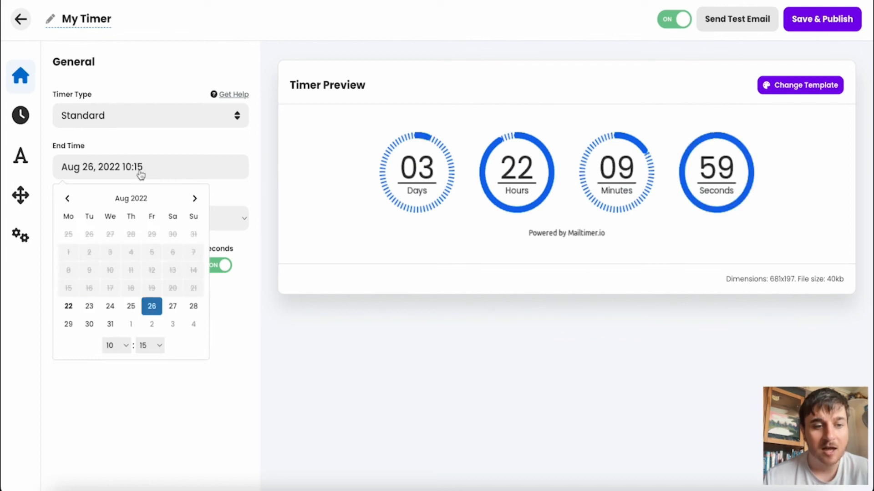
click(122, 347)
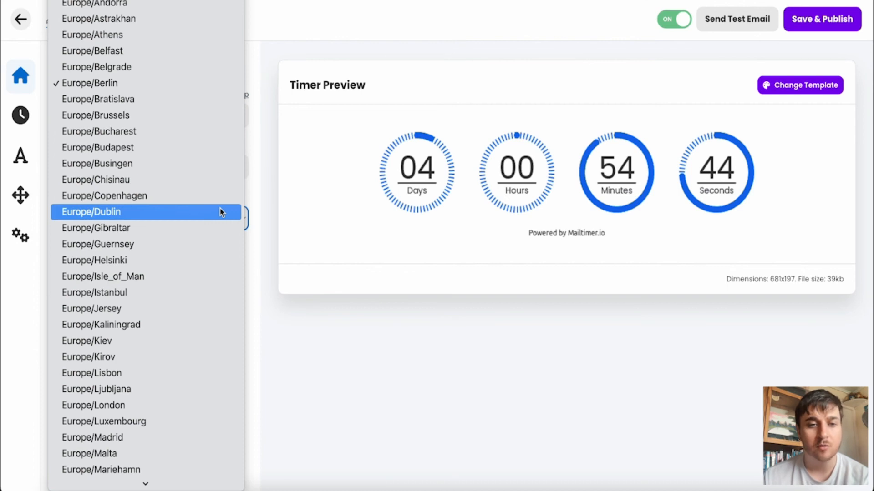
click(191, 405)
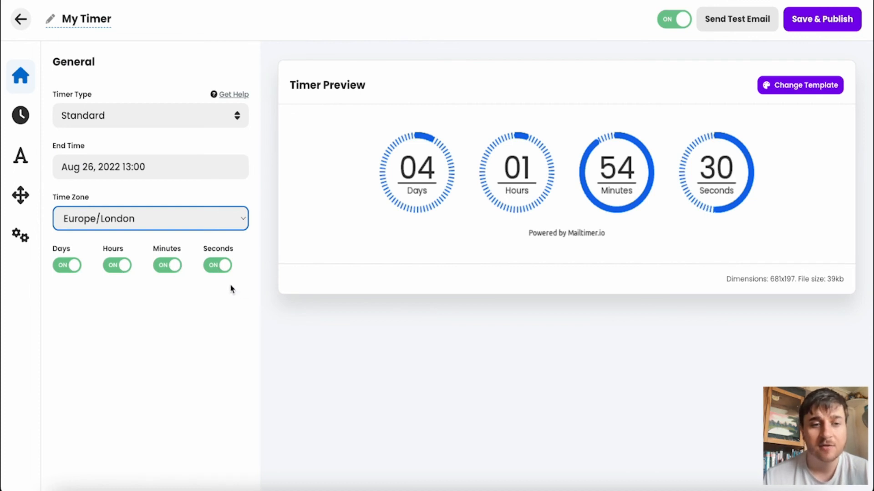
click(217, 265)
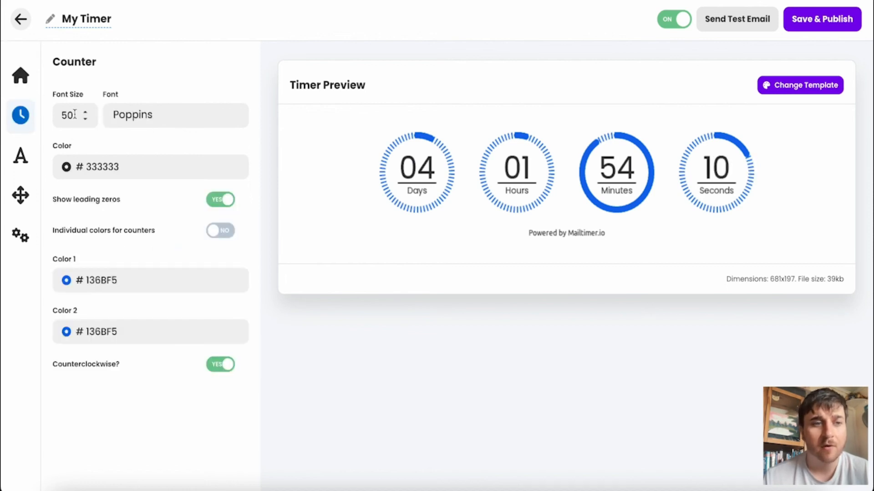
- Change the counter font to Red Rose
click(130, 114)
scroll(159, 178, down, 3)
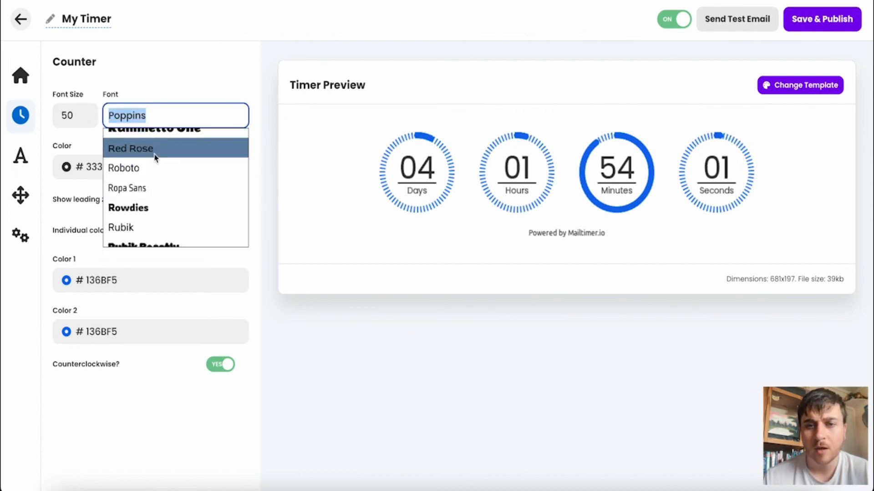
click(155, 158)
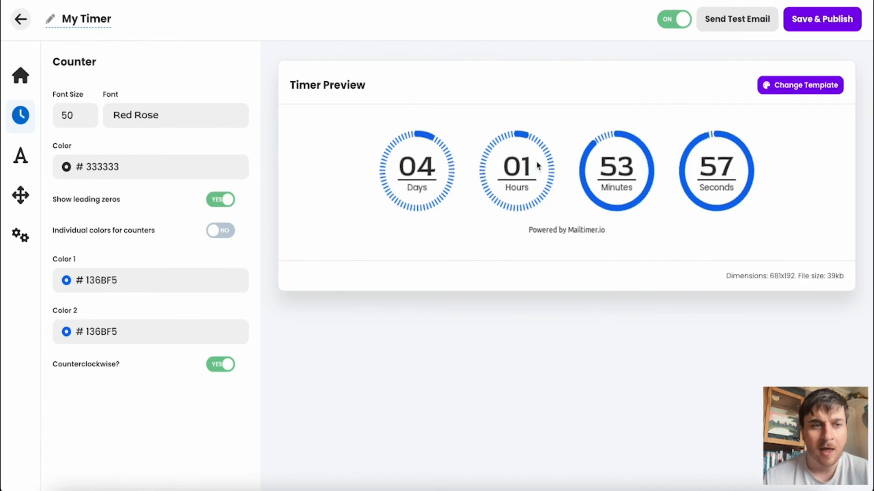
- Reduce the counter font size to 42
click(77, 117)
click(84, 120)
click(84, 120)
click(84, 120)
click(84, 120)
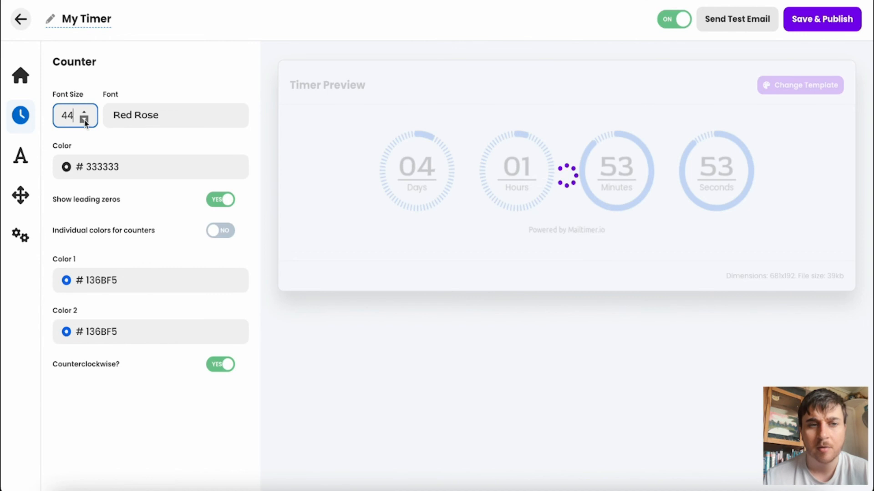
click(85, 120)
click(84, 119)
click(84, 120)
click(84, 120)
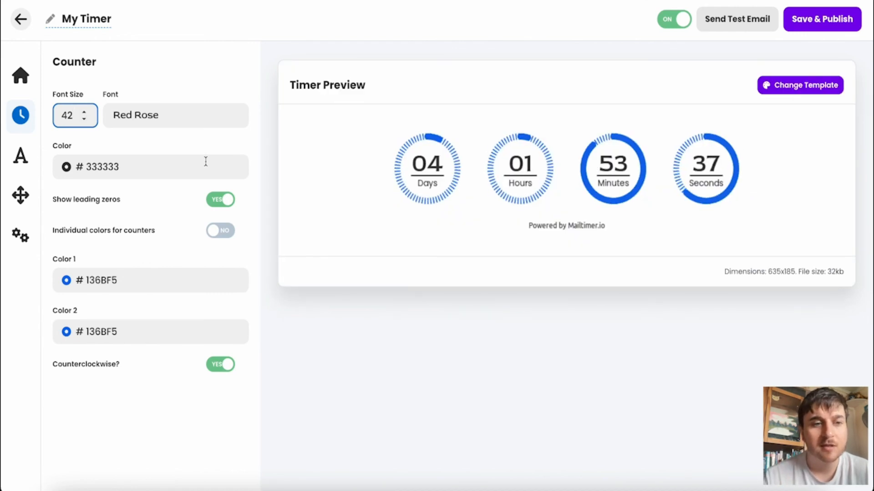
- Set the counter number color to magenta, #E81CDD
click(115, 167)
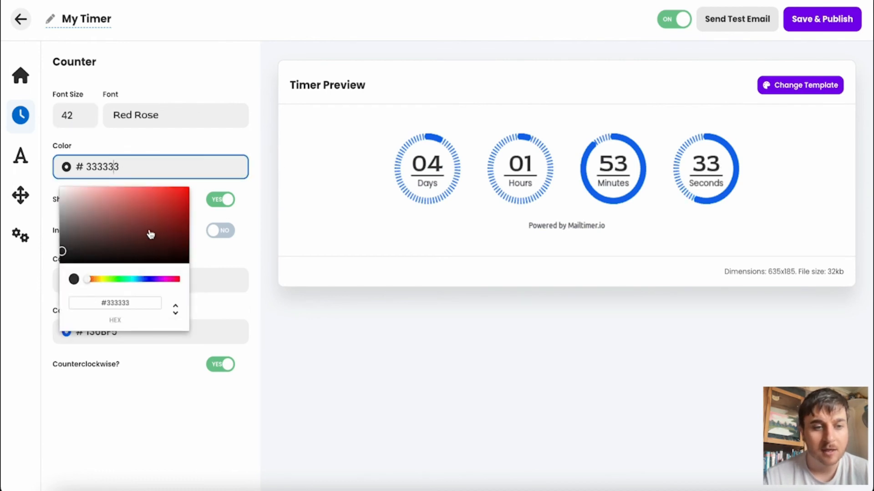
click(164, 279)
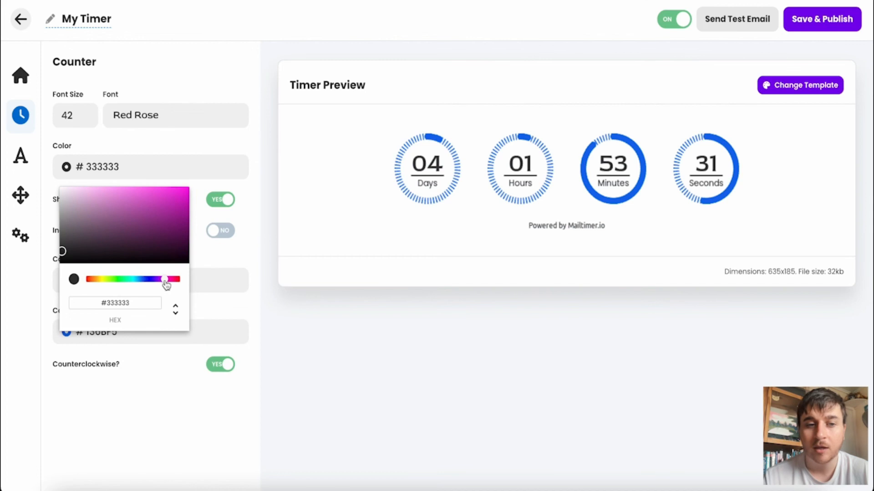
click(175, 199)
click(312, 181)
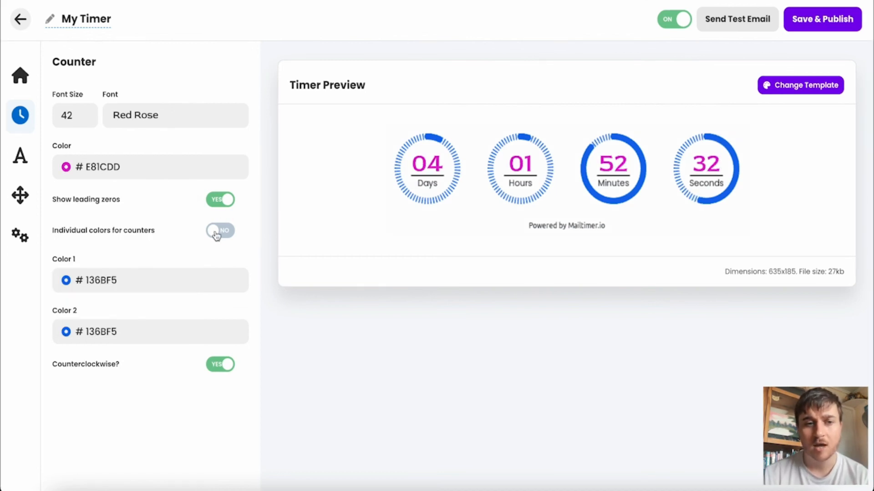
- Hide the leading zeros and use individual counter colors, with red for Days and purple for Hours
click(224, 201)
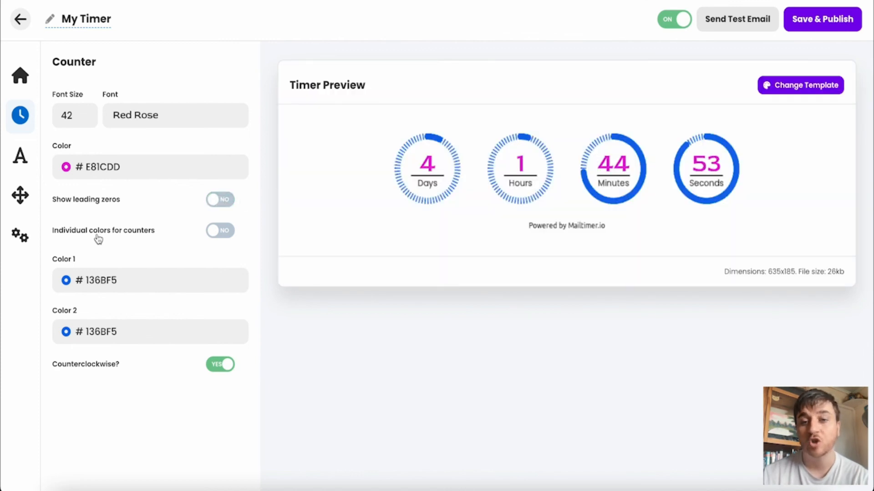
click(226, 232)
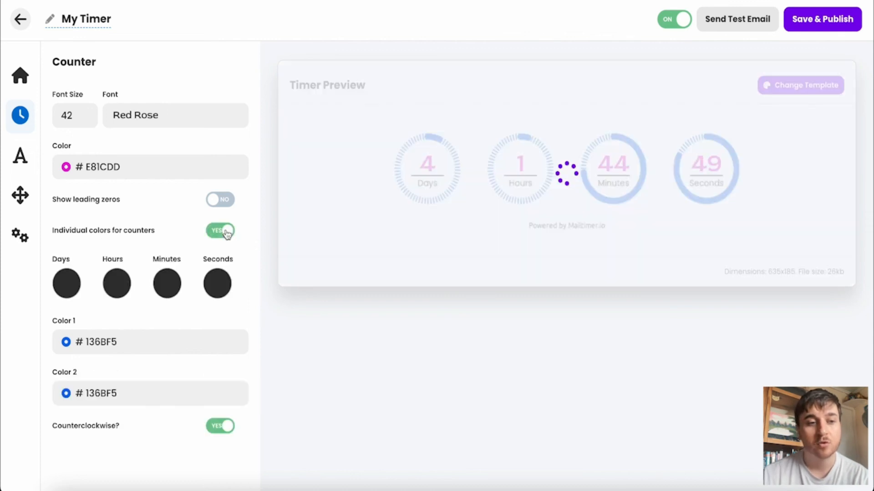
click(68, 286)
click(138, 331)
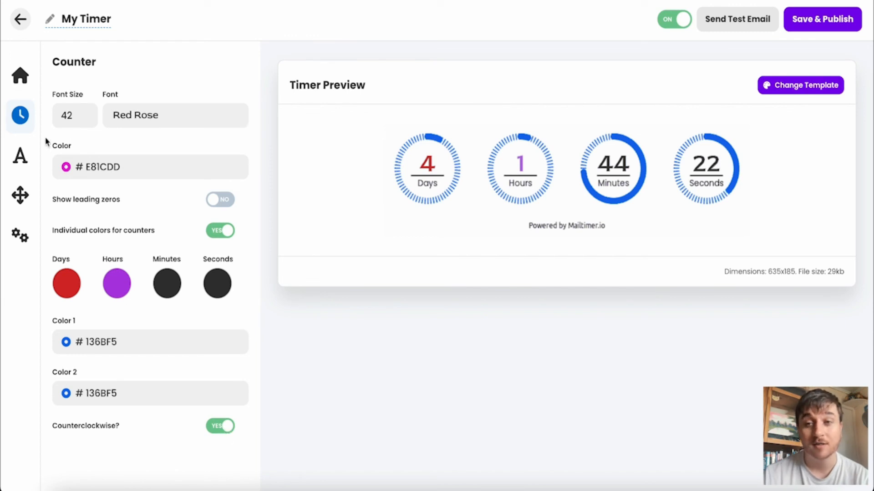
- Set the timer labels to the Prompt font at size 18
click(22, 157)
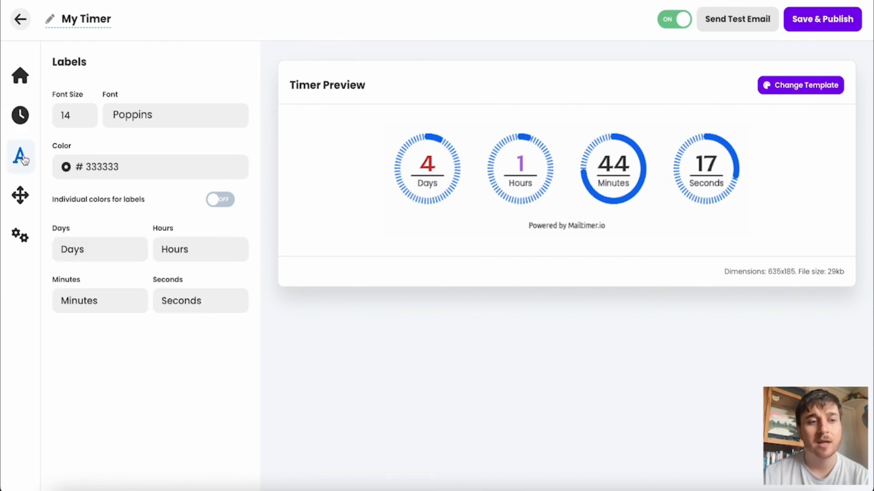
click(84, 113)
click(84, 113)
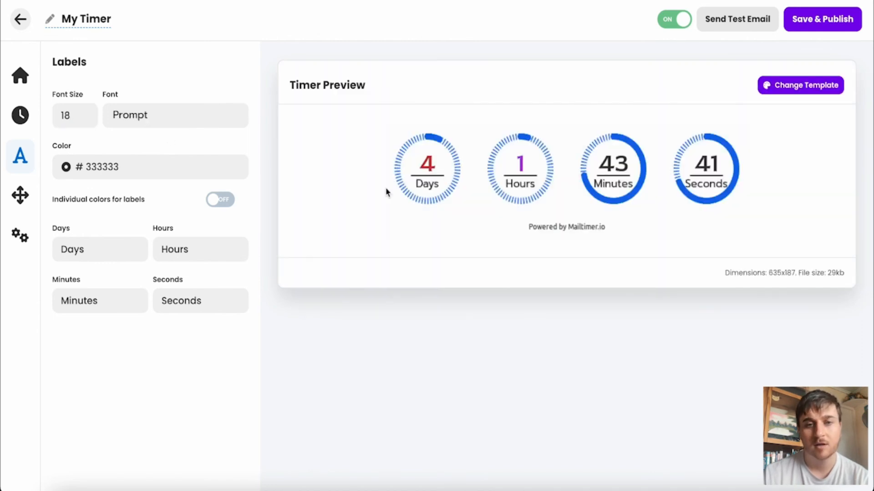
- Set the label color to green, #2EB533, and leave individual label colors off
click(112, 166)
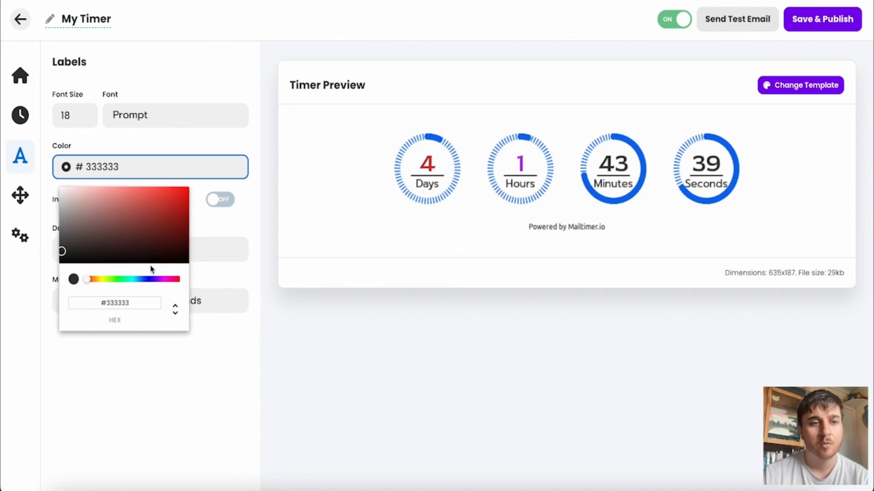
click(164, 280)
click(172, 204)
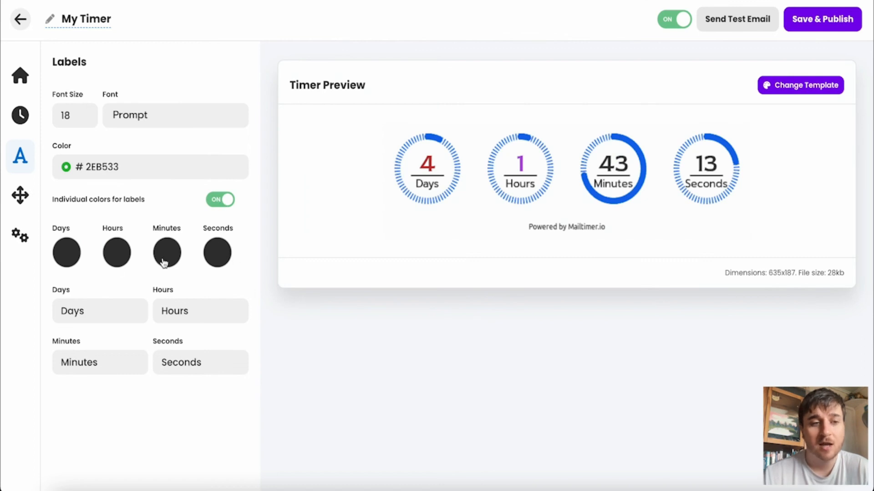
click(223, 201)
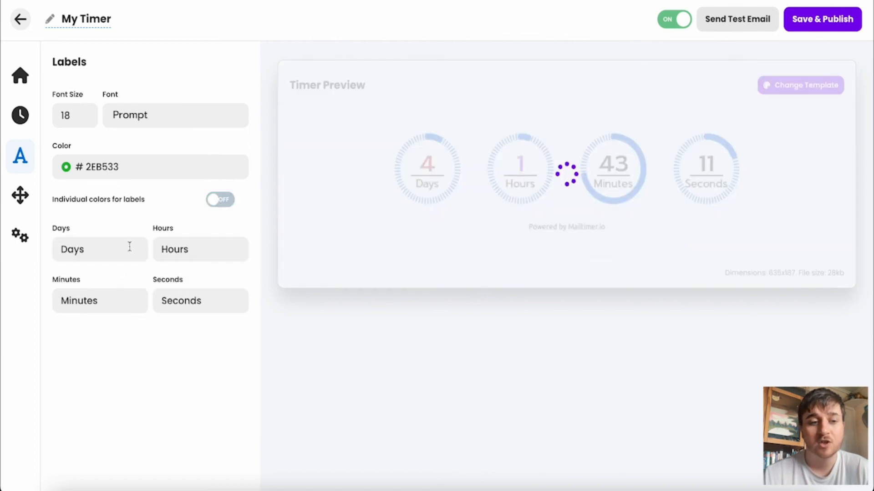
click(109, 249)
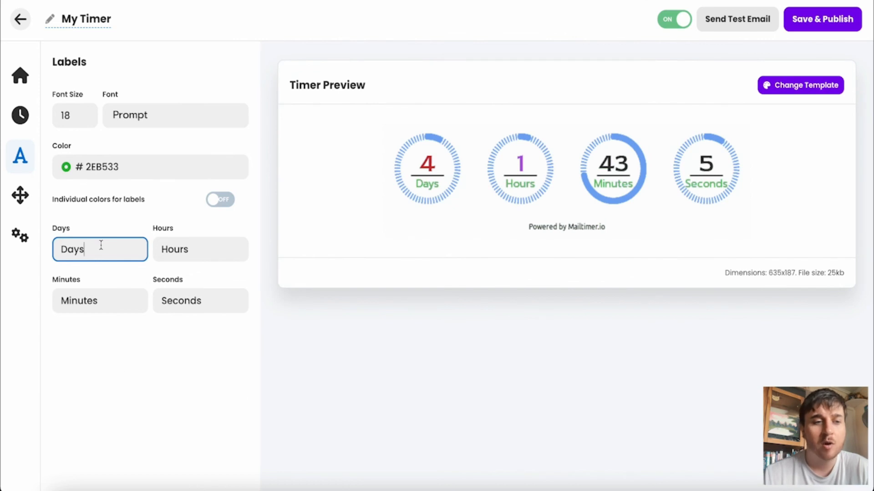
click(197, 250)
click(122, 299)
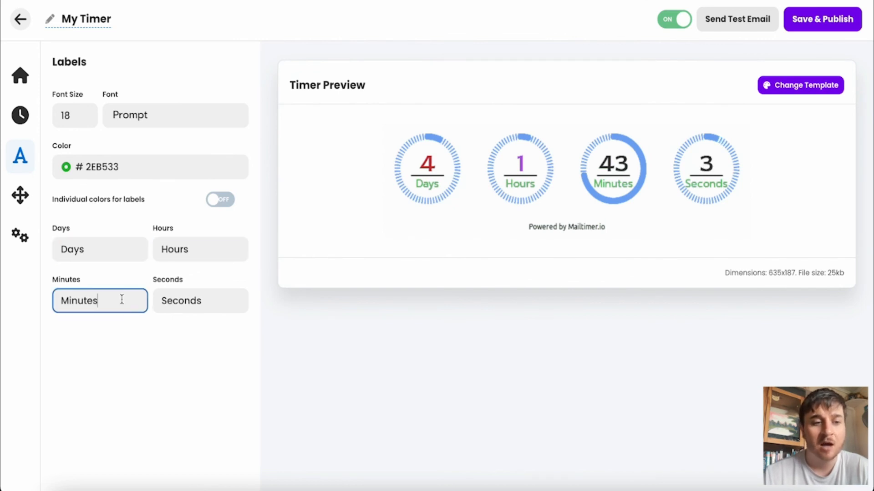
click(221, 301)
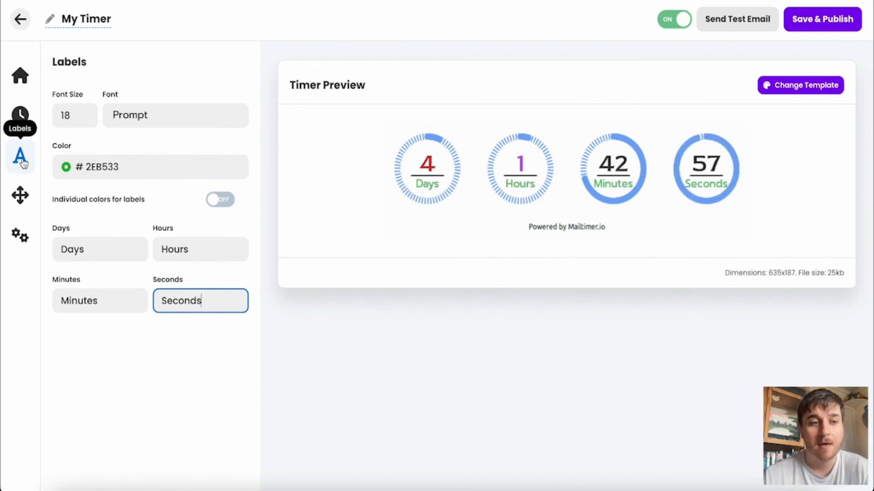
- Set the timer container's background color to turquoise, #35E4E1
click(20, 196)
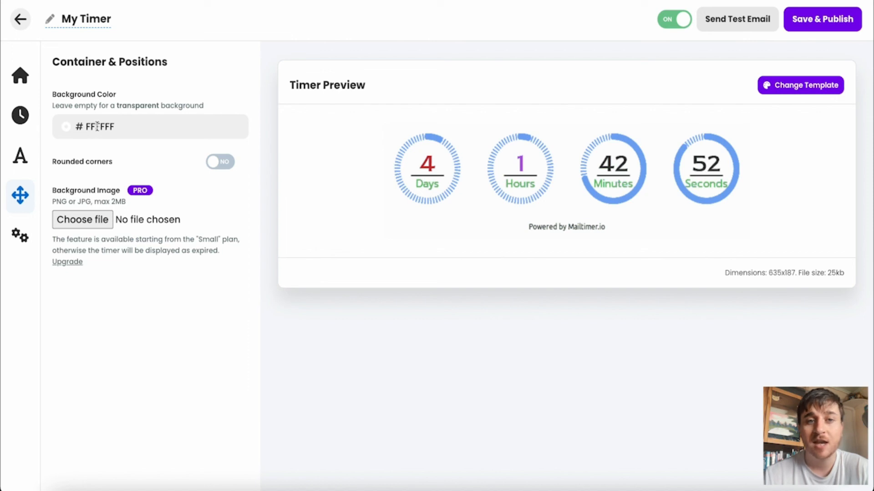
click(66, 127)
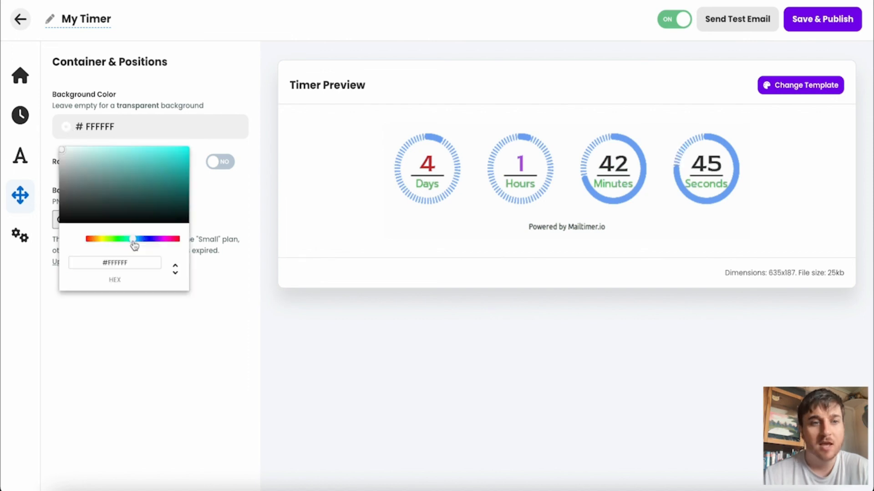
click(161, 157)
click(255, 190)
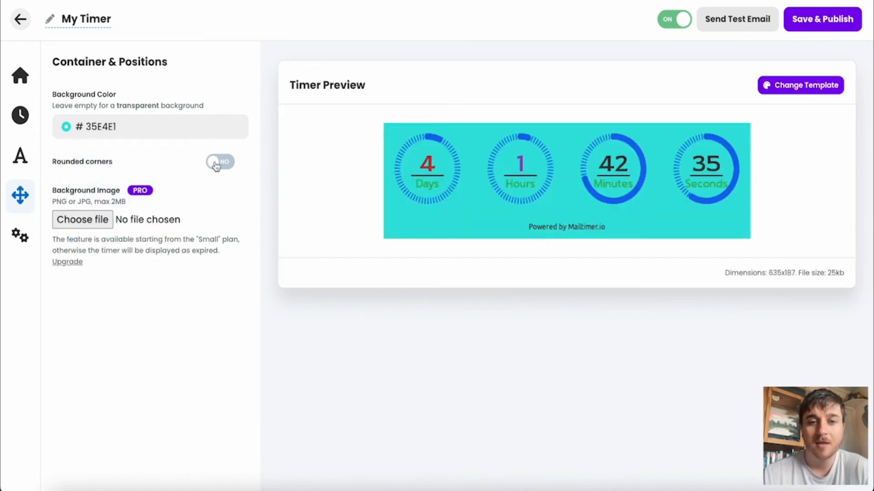
- Enable rounded corners with a 3 px radius and set the matte color to #1BF798
click(220, 161)
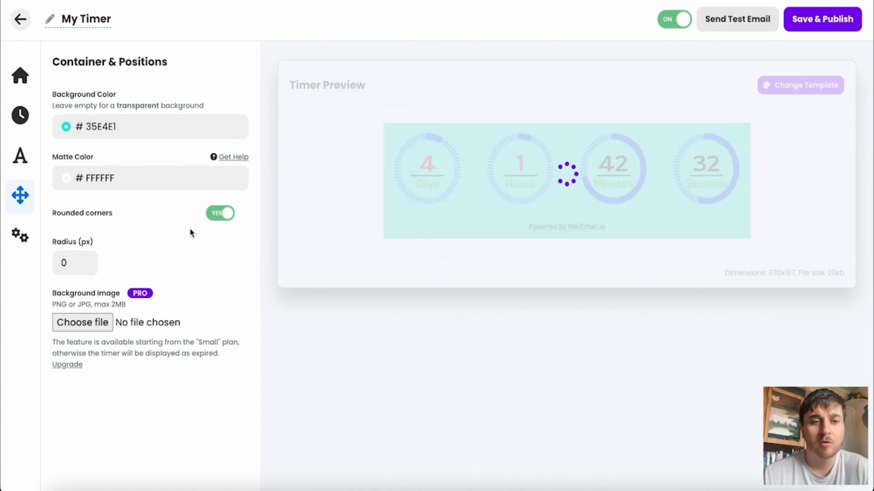
click(146, 178)
click(177, 203)
click(244, 207)
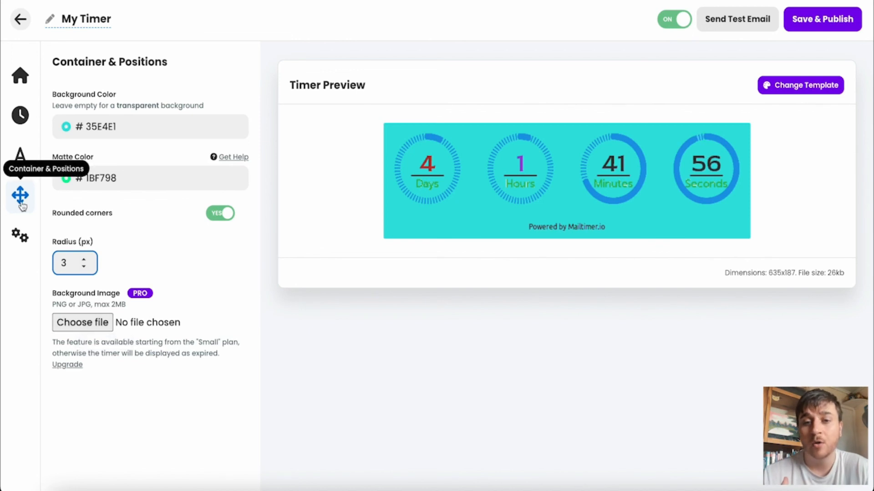
- Set the timer to show a message on expiration, with the text "This offer has Expired"
click(20, 235)
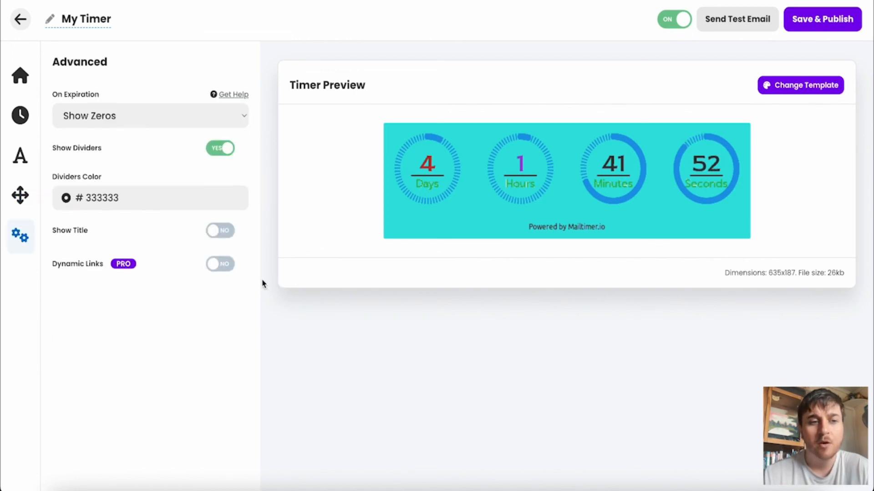
click(215, 121)
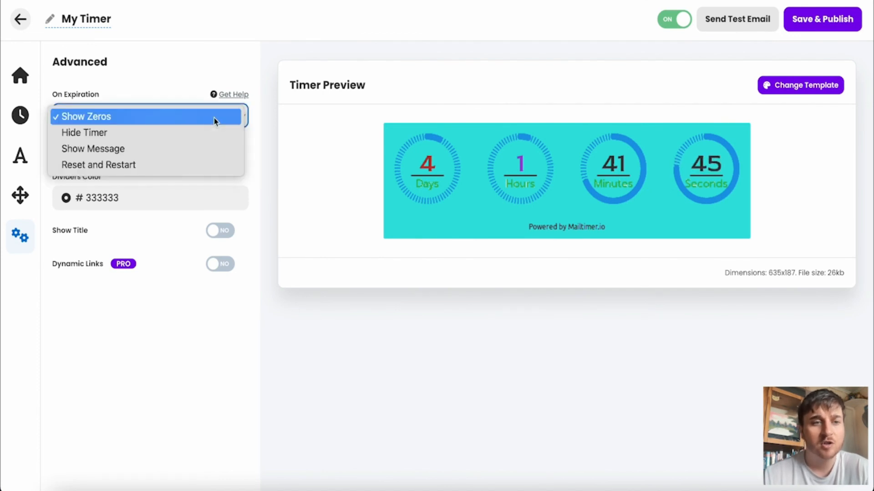
click(160, 148)
click(60, 167)
text(This offer ha)
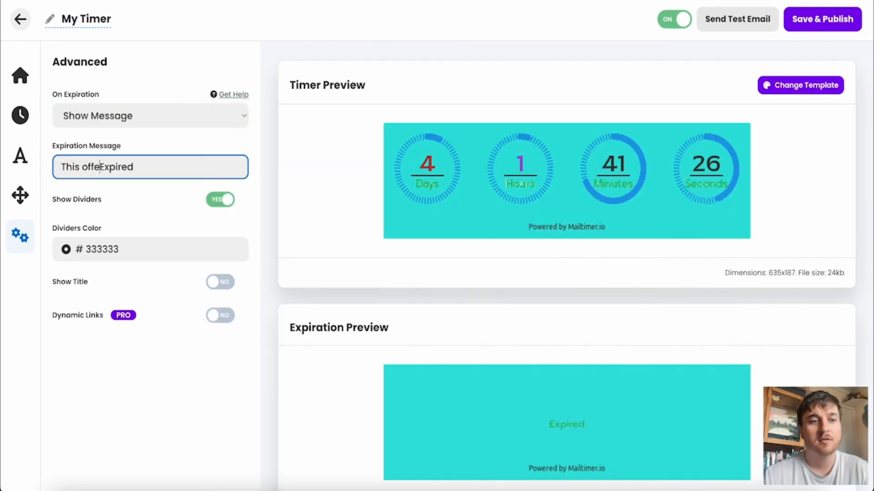
text(s)
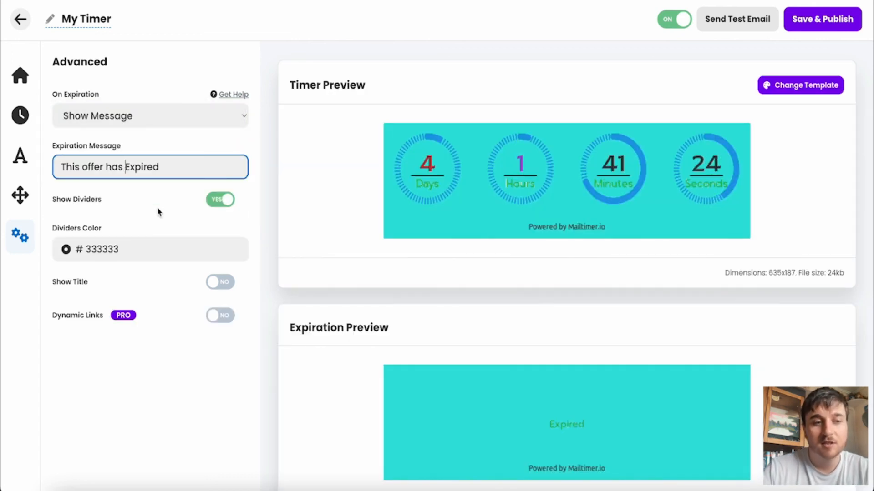
click(151, 357)
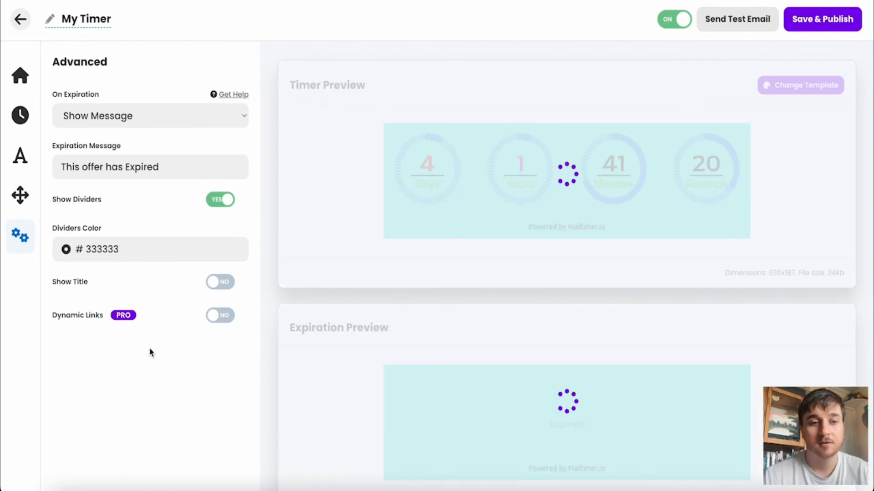
- Enable the timer title "Launching soon" in Poppins at size 16, keeping the dividers shown
click(223, 203)
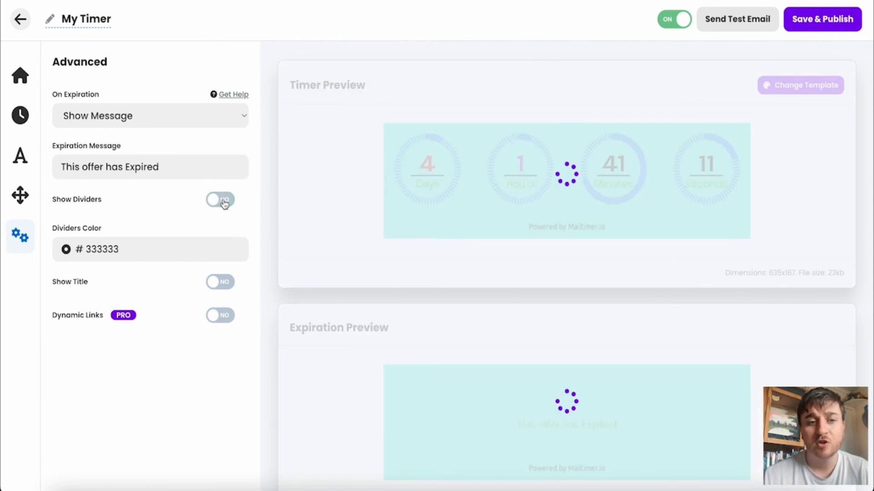
click(223, 202)
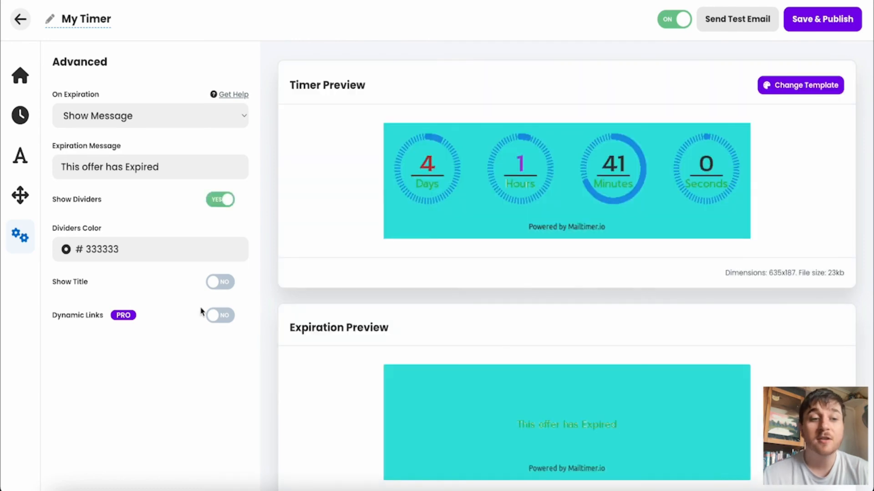
click(222, 284)
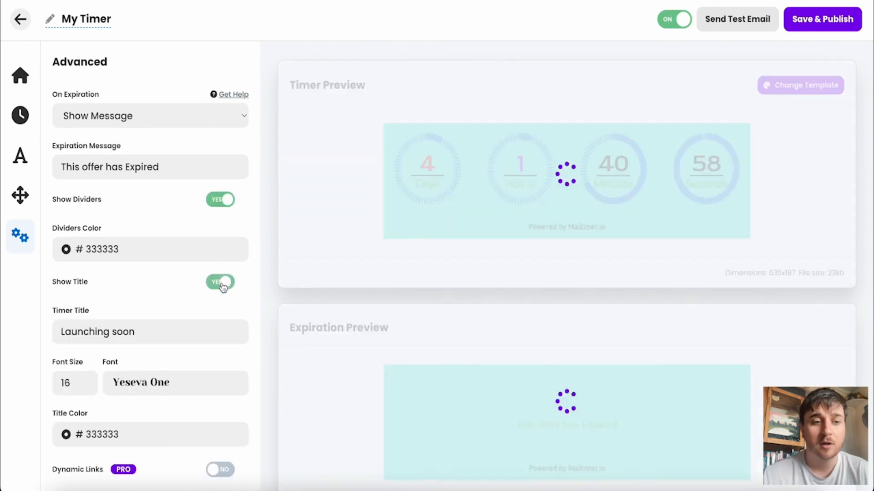
scroll(168, 293, down, 1)
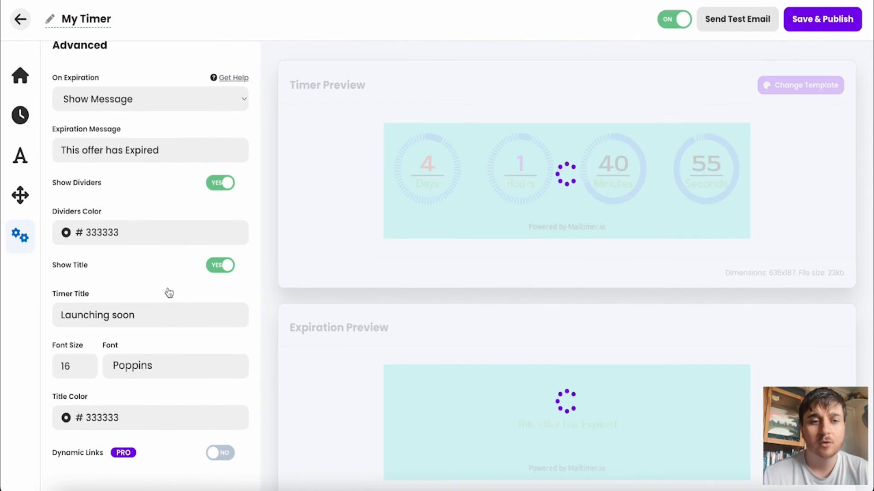
scroll(169, 293, down, 1)
click(163, 266)
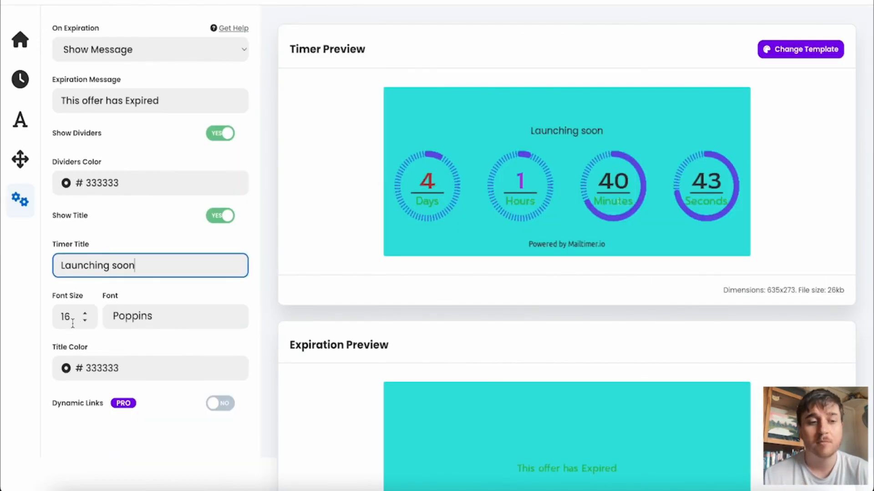
click(162, 318)
click(179, 293)
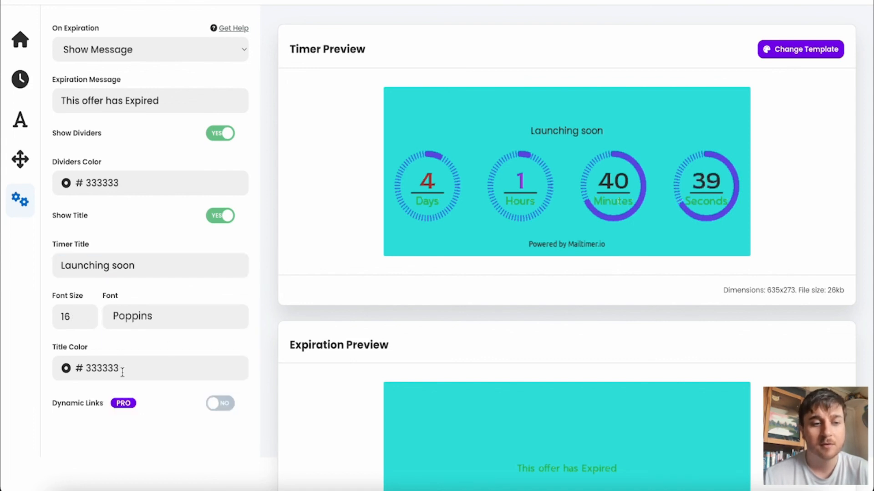
scroll(259, 322, down, 2)
scroll(260, 322, up, 3)
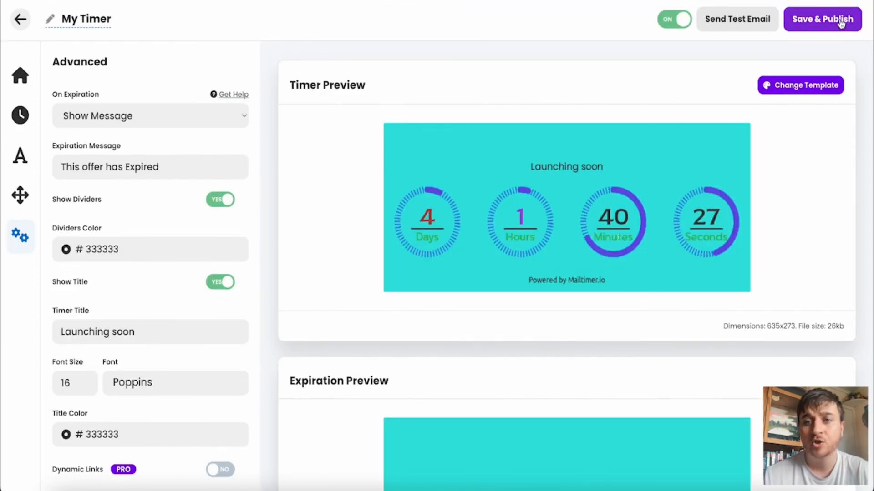
- Check the test email form without sending anything, and save and publish the timer
click(737, 19)
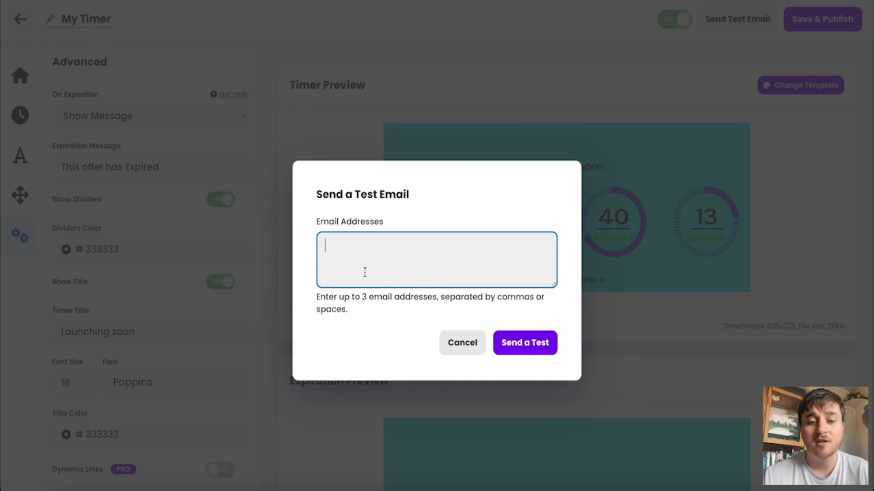
click(468, 351)
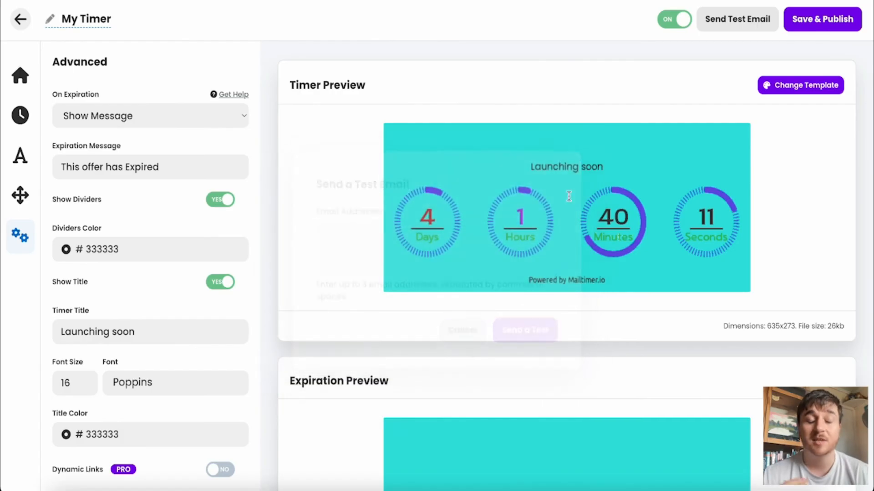
click(831, 24)
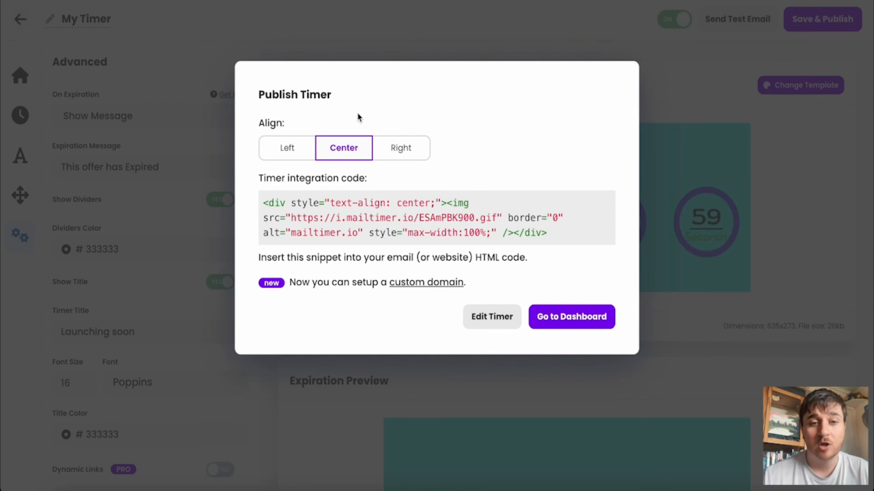
- Compare the Left, Center and Right alignments of the timer's integration code, ending on Center, and highlight the snippet
click(289, 151)
click(355, 151)
click(396, 151)
click(347, 155)
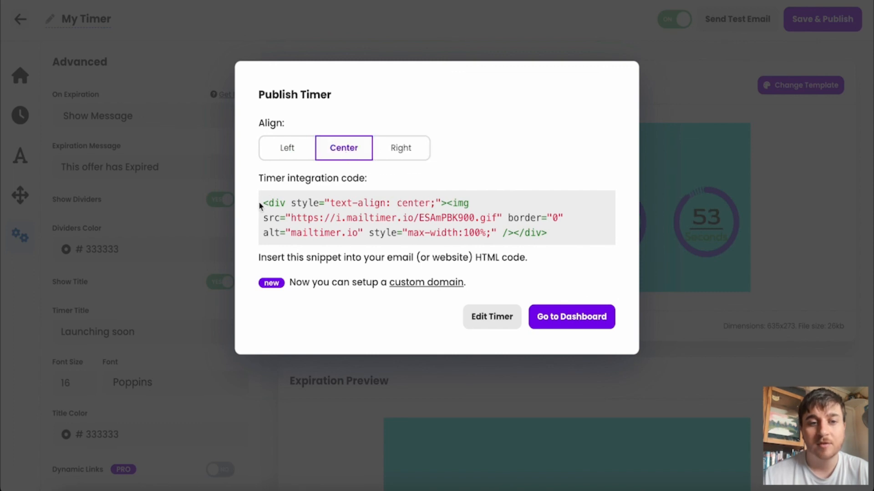
drag(265, 200, 552, 244)
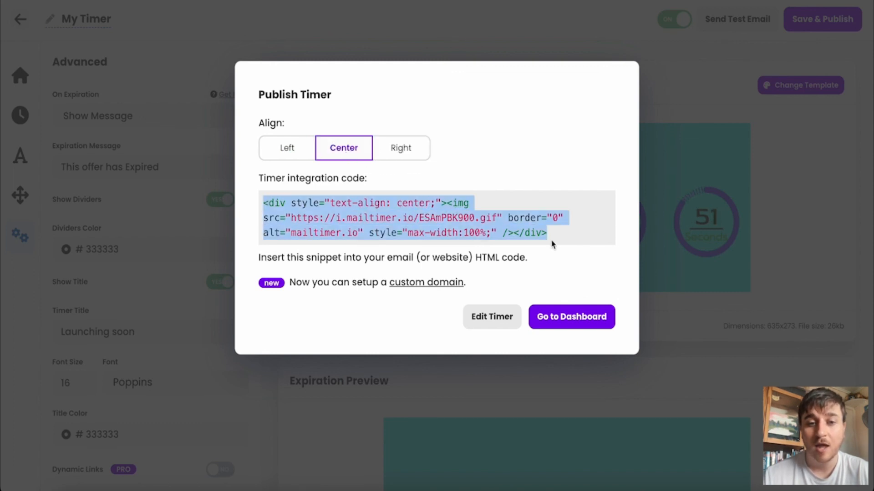
click(316, 257)
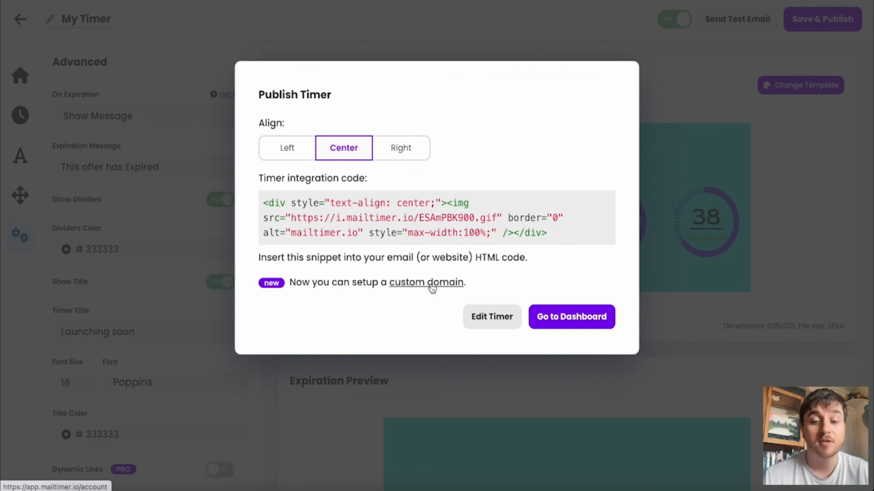
- Return to the dashboard and view My Timer's disable confirmation, leaving the timer enabled
click(576, 318)
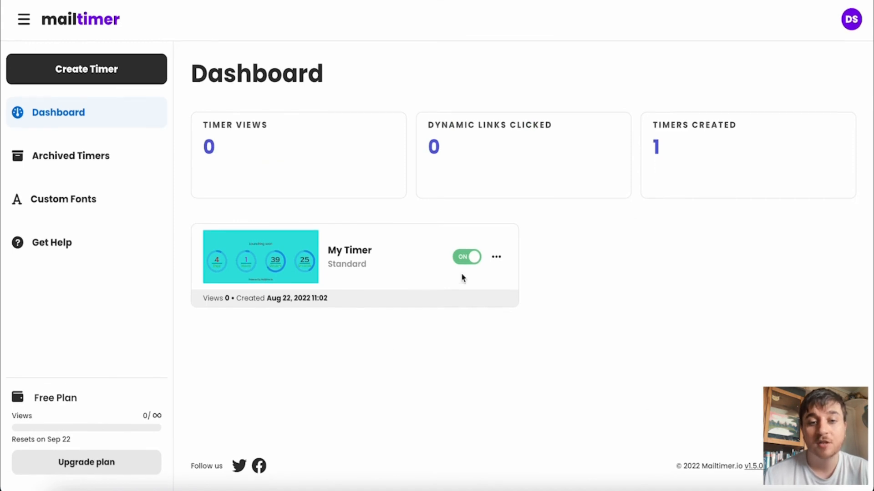
click(472, 260)
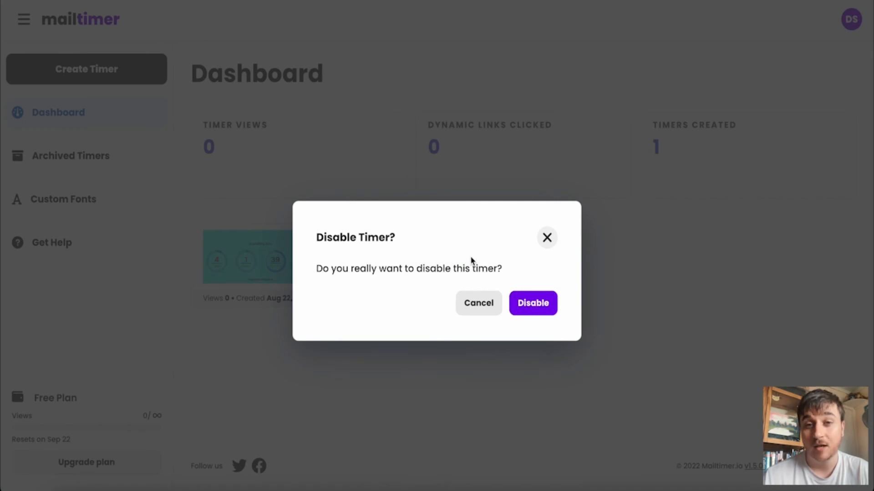
click(740, 156)
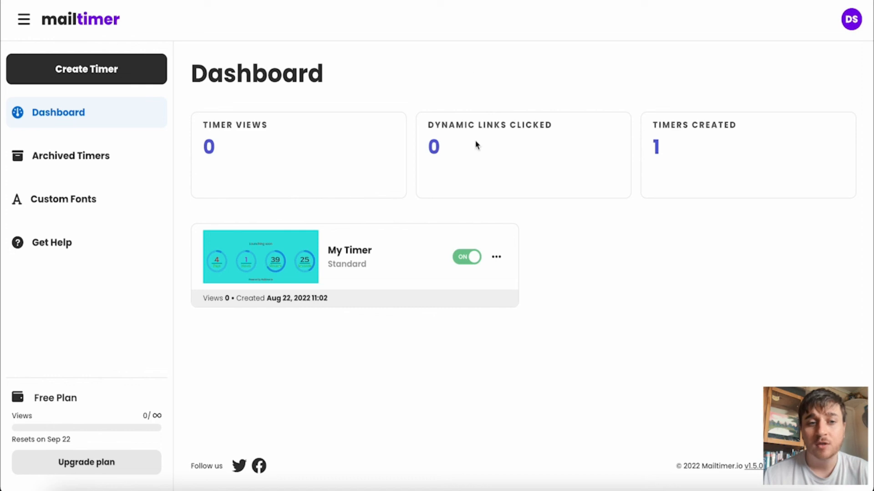
- Review the dashboard's timer views and dynamic link statistics, and the actions available for My Timer
drag(270, 125, 200, 127)
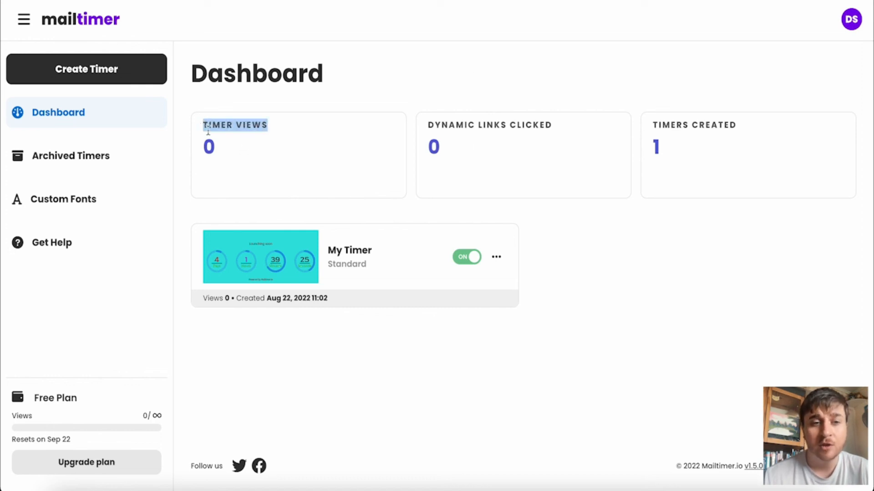
click(203, 129)
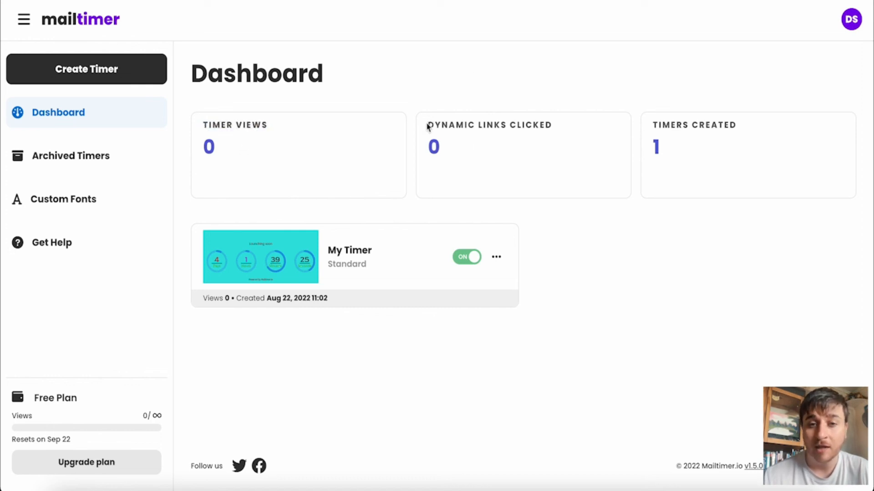
triple_click(428, 127)
click(465, 150)
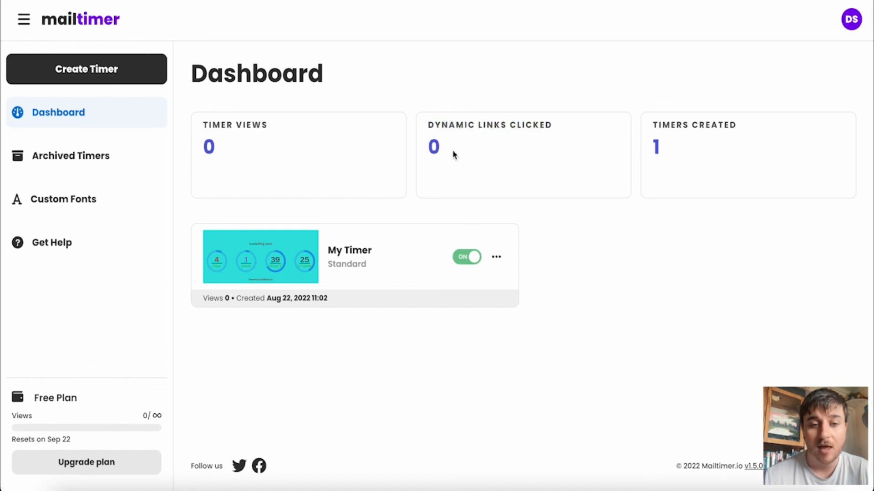
click(496, 257)
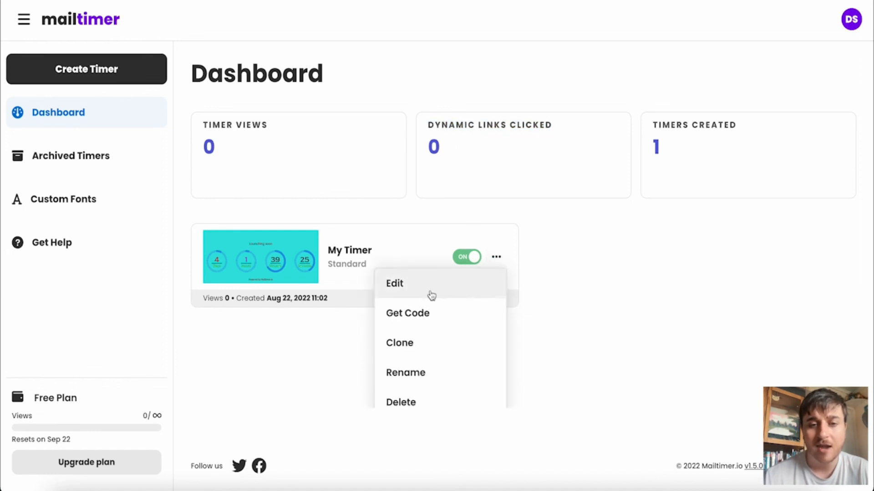
scroll(438, 321, down, 1)
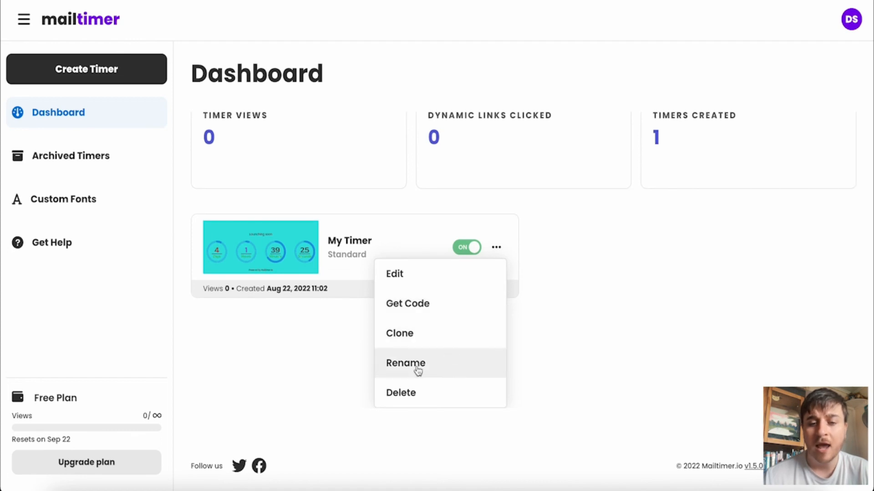
click(694, 377)
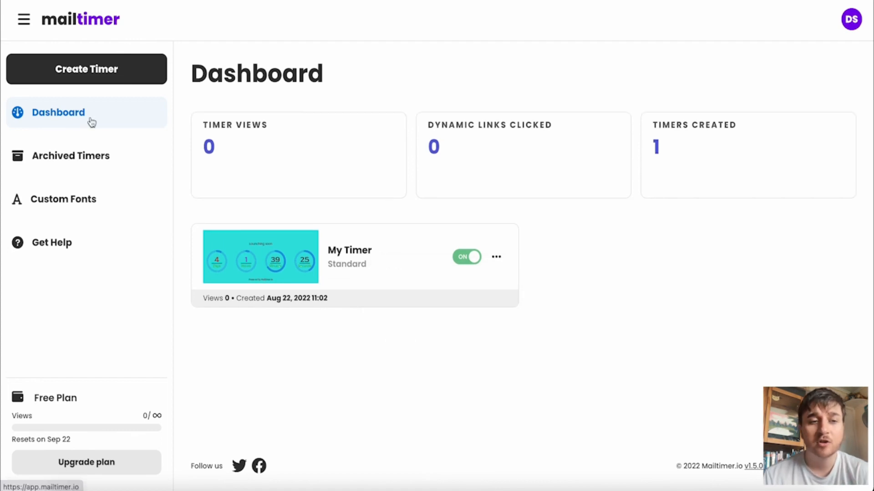
- View the archived timers page and the custom fonts page
click(101, 158)
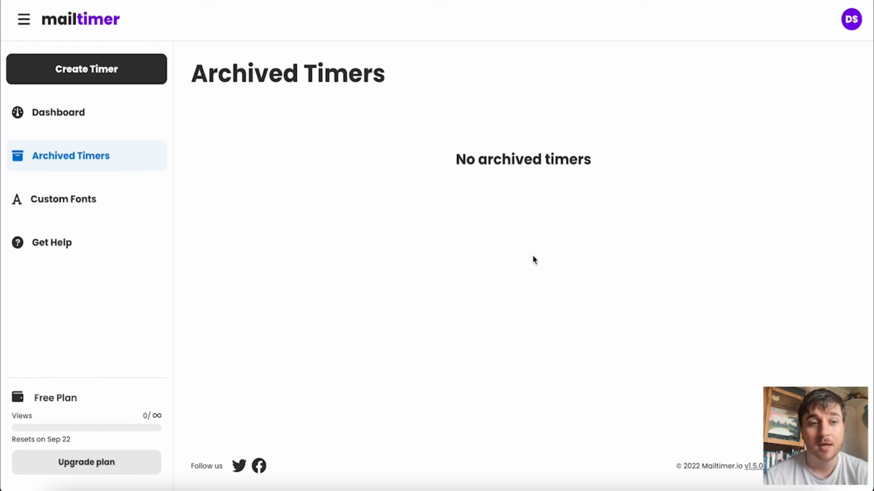
click(97, 201)
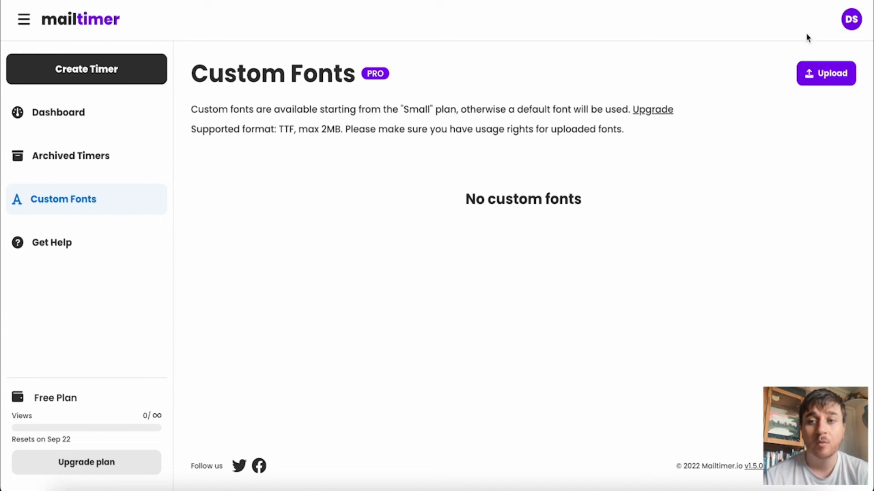